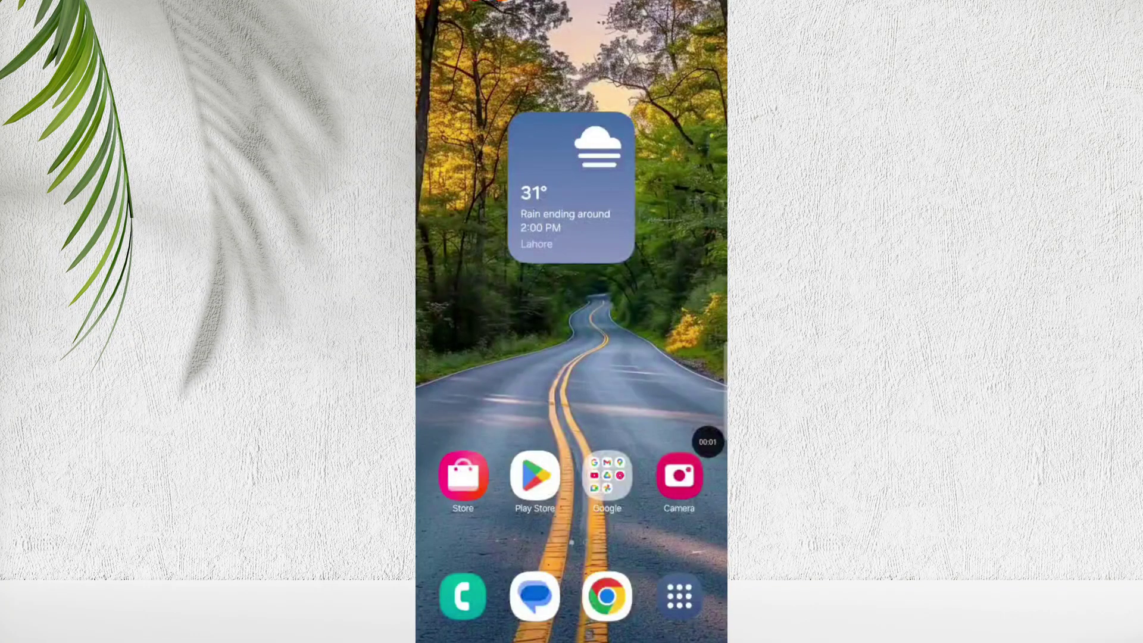
# Open the Google apps folder on the Android home screen
pyautogui.click(607, 478)
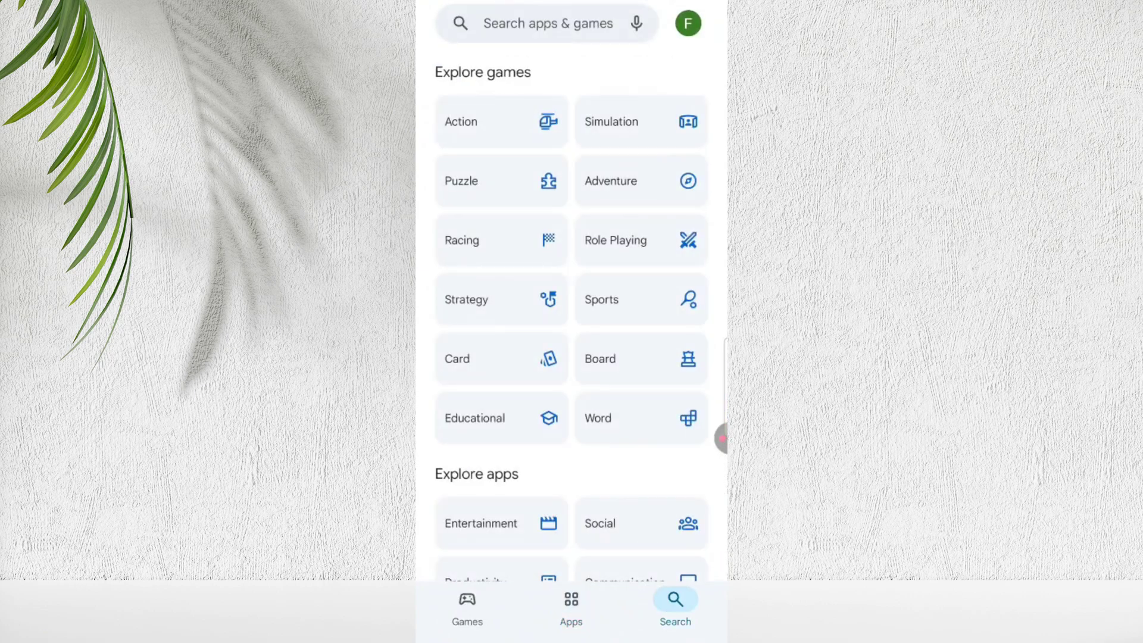
# Search the Play Store for the Brave browser
pyautogui.click(572, 24)
pyautogui.write('brave ')
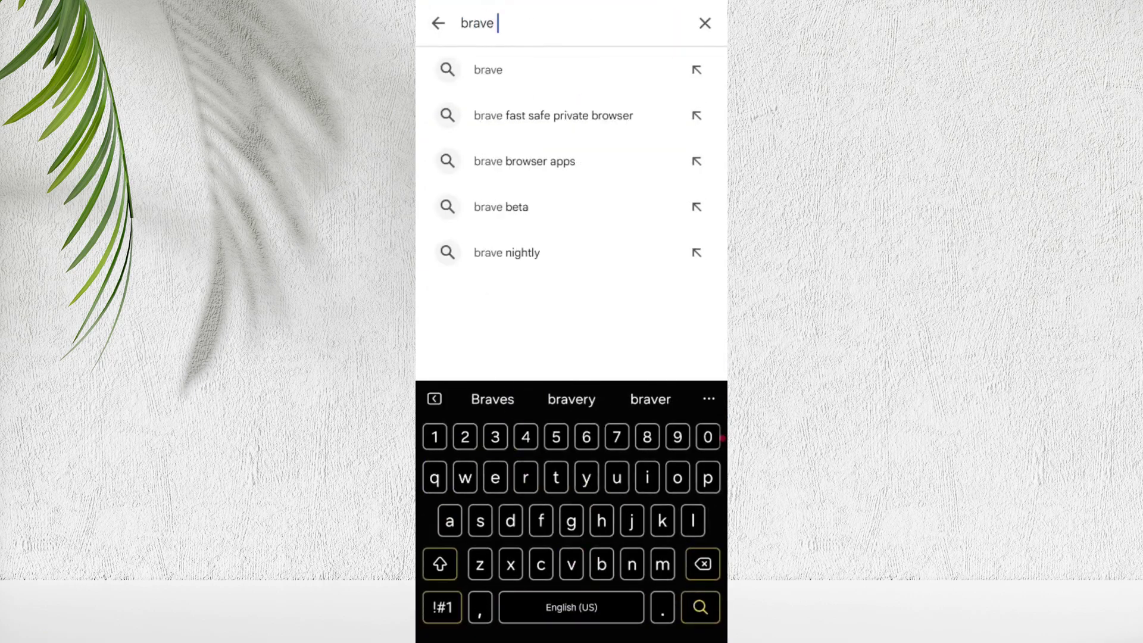
pyautogui.write('pr')
pyautogui.click(548, 71)
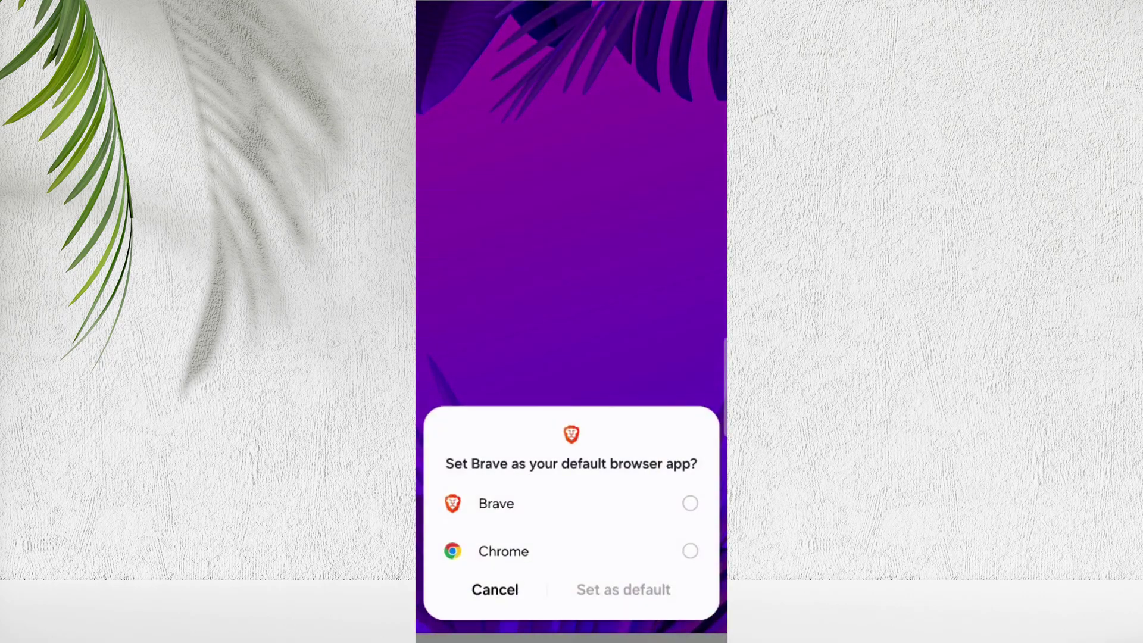
# Choose Brave in the default browser dialog and confirm it as the default
pyautogui.click(572, 503)
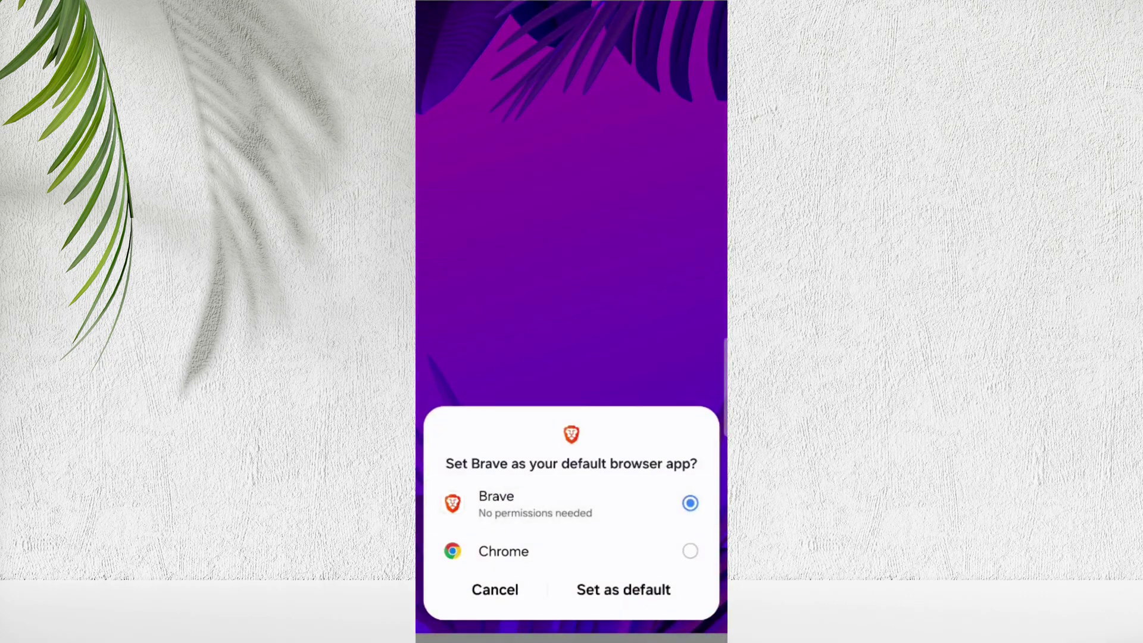
pyautogui.click(623, 590)
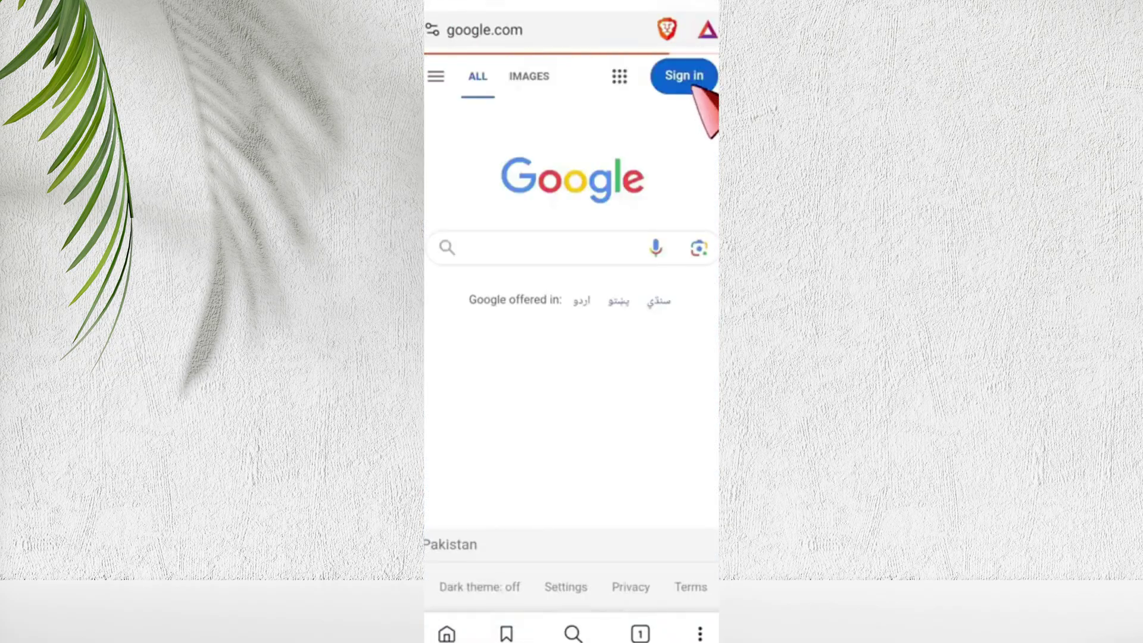
# Enter the account email on Google sign-in, then choose Try another way on Account recovery
pyautogui.click(685, 76)
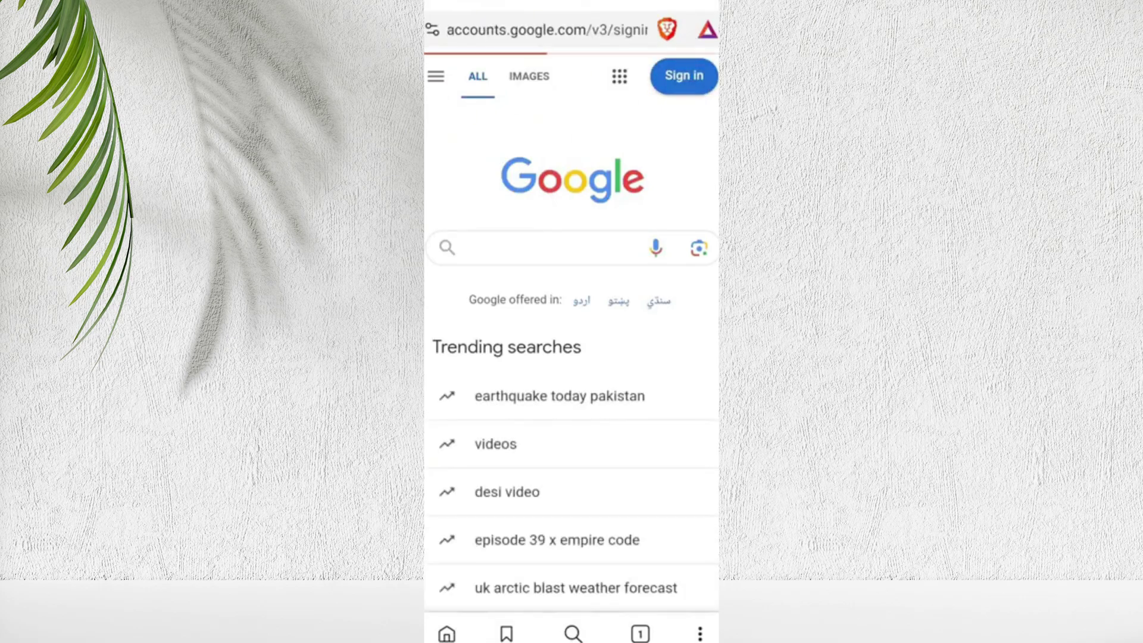
pyautogui.click(573, 275)
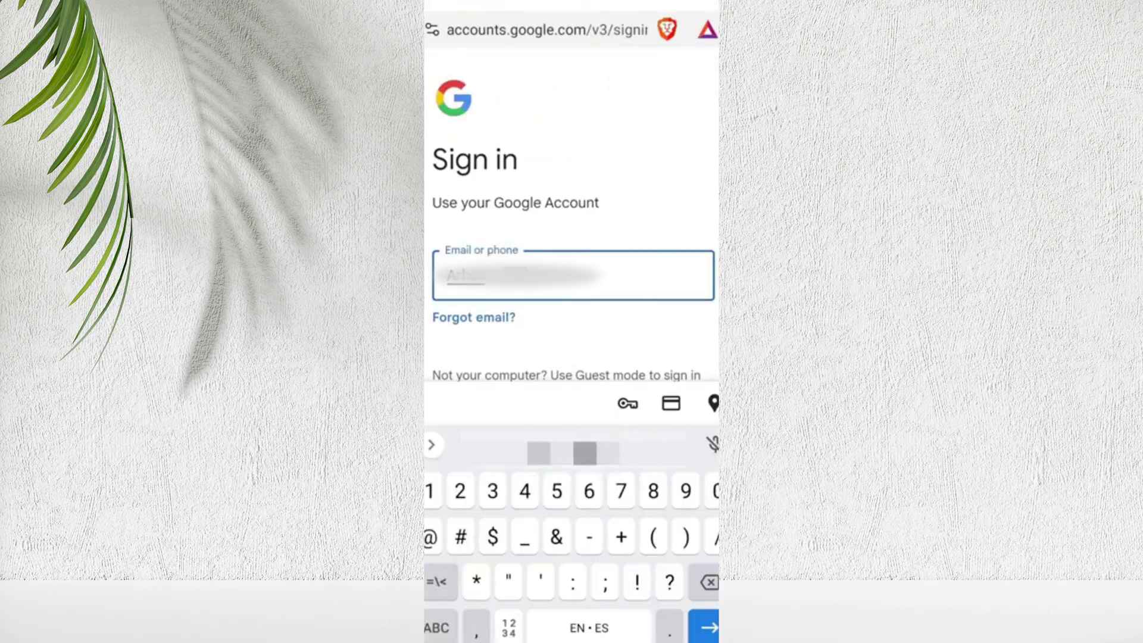
pyautogui.write('3')
pyautogui.press('Return')
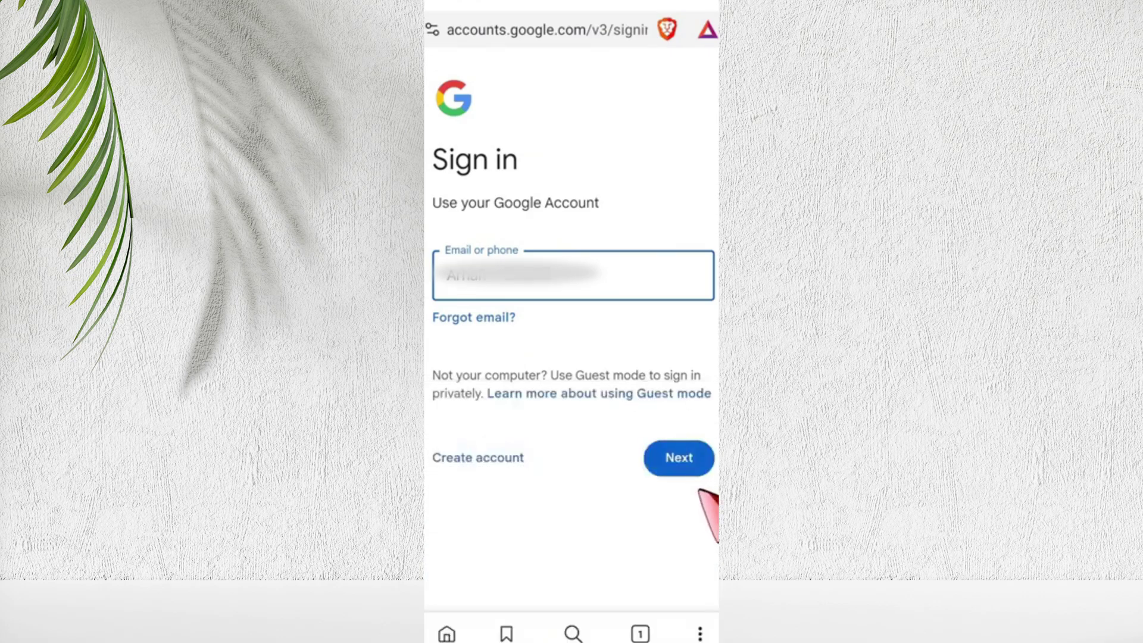
pyautogui.click(679, 458)
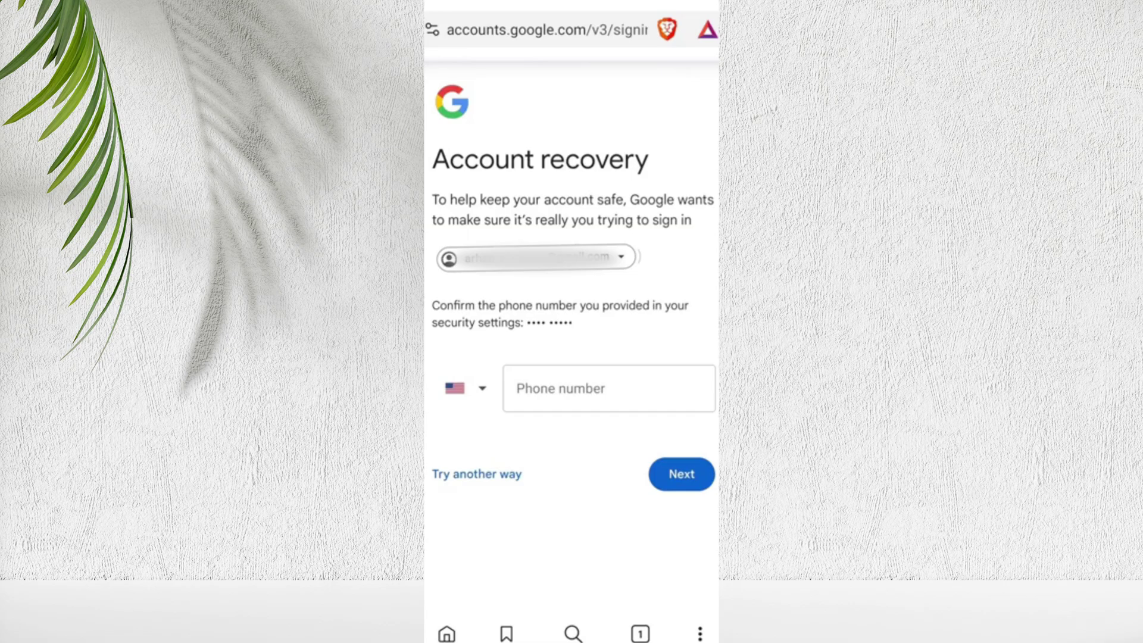
pyautogui.click(478, 474)
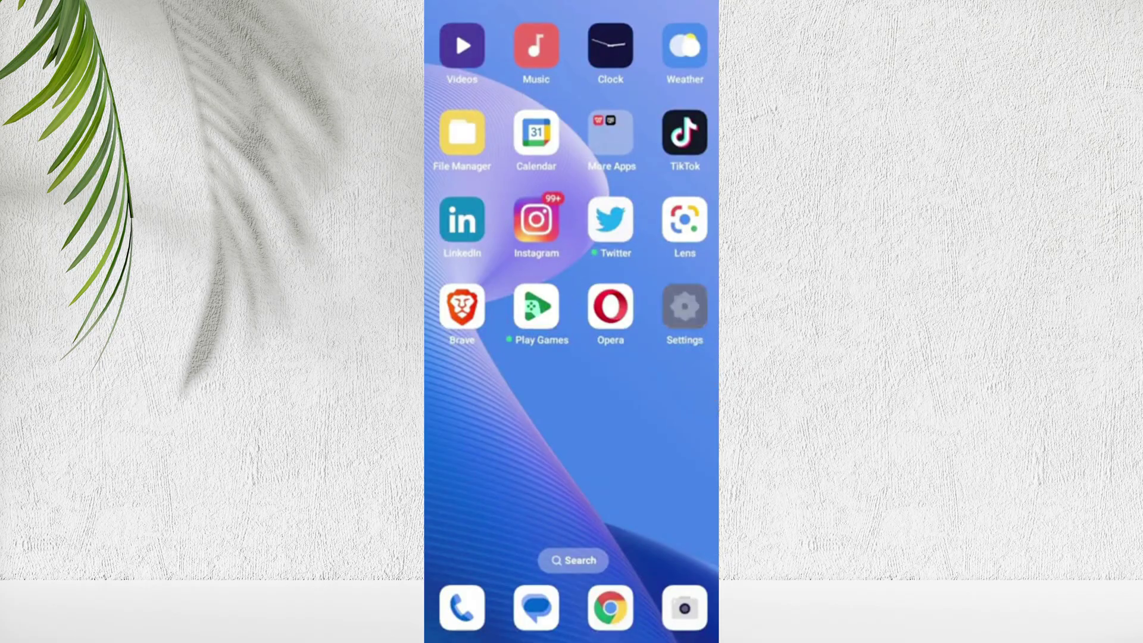
pyautogui.scroll(-5, 572, 358)
pyautogui.scroll(-4, 572, 357)
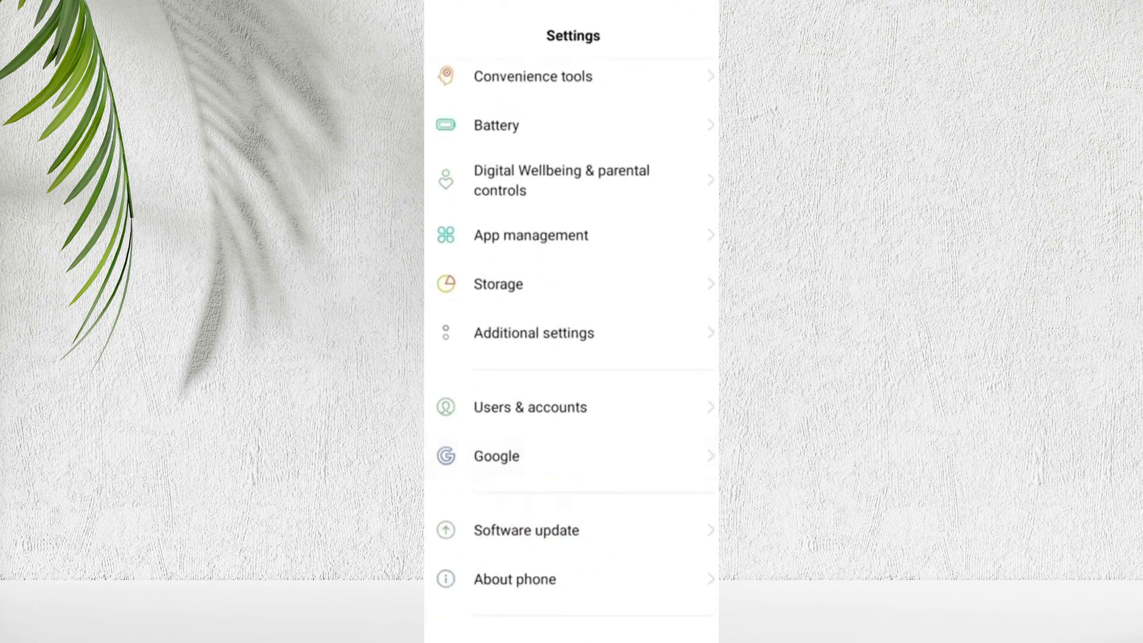
# From the Google settings Help pages, search for 'hacked gmail Recovery'
pyautogui.click(496, 455)
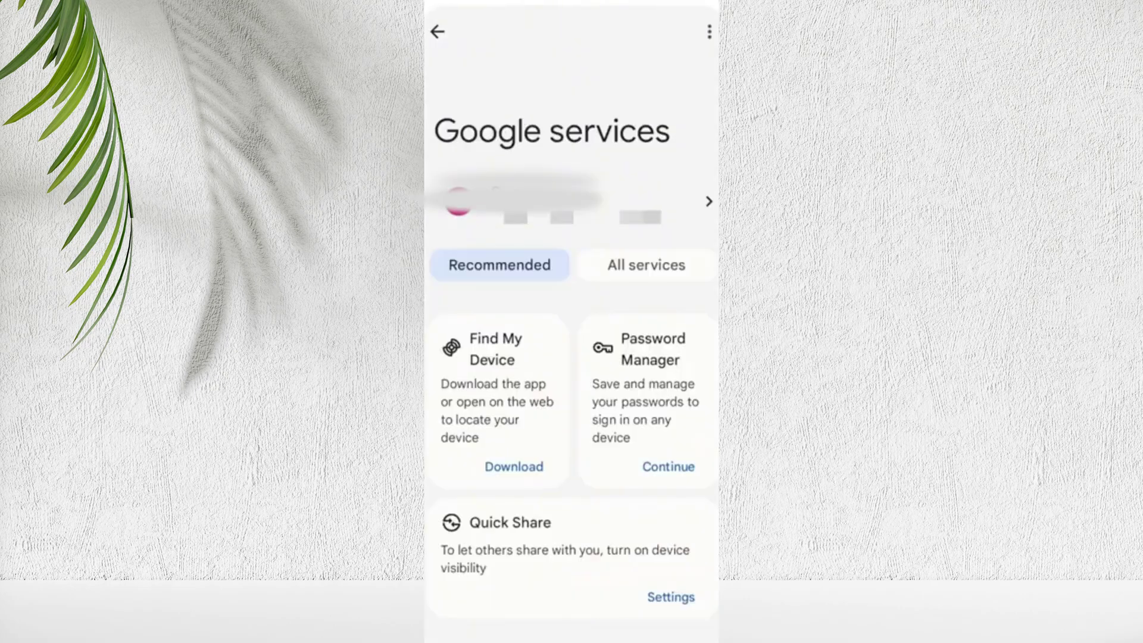
pyautogui.click(710, 32)
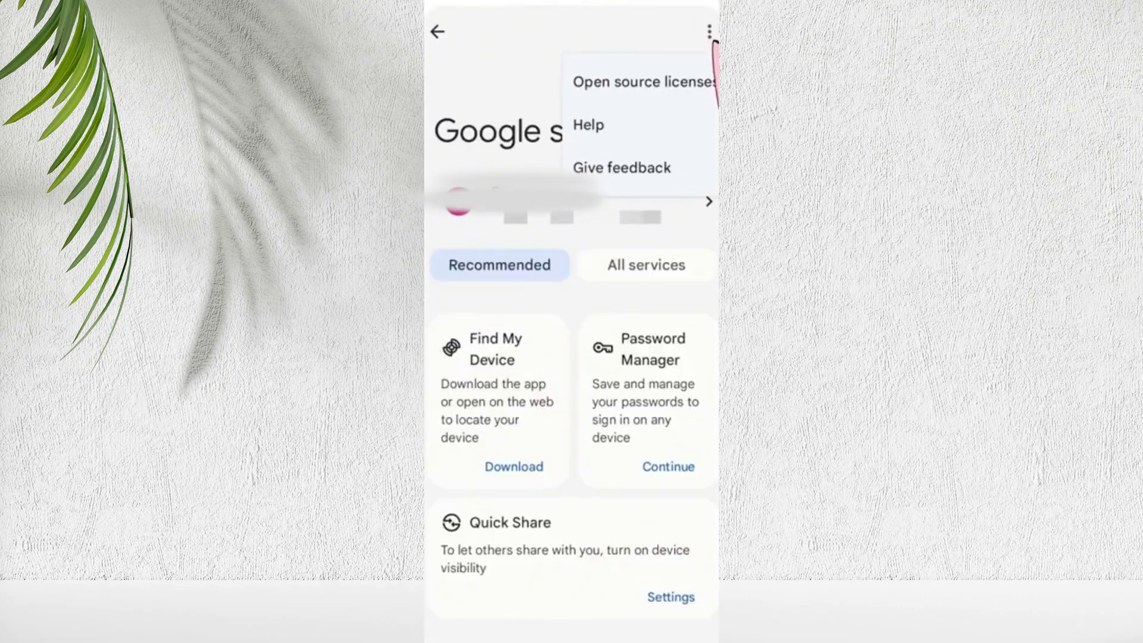
pyautogui.click(598, 135)
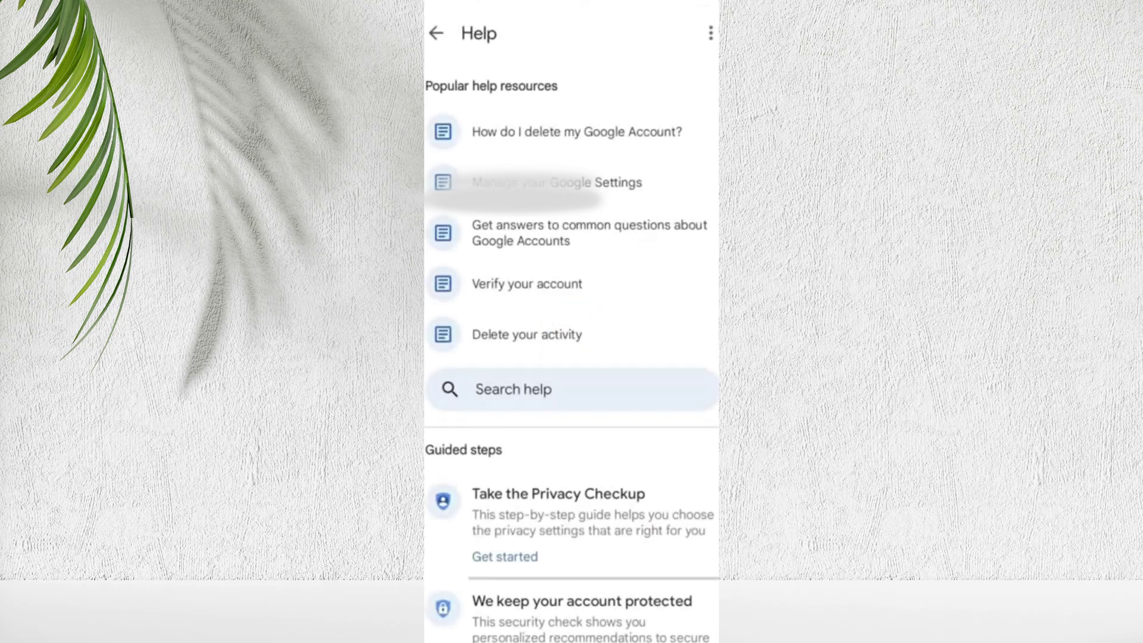
pyautogui.click(509, 407)
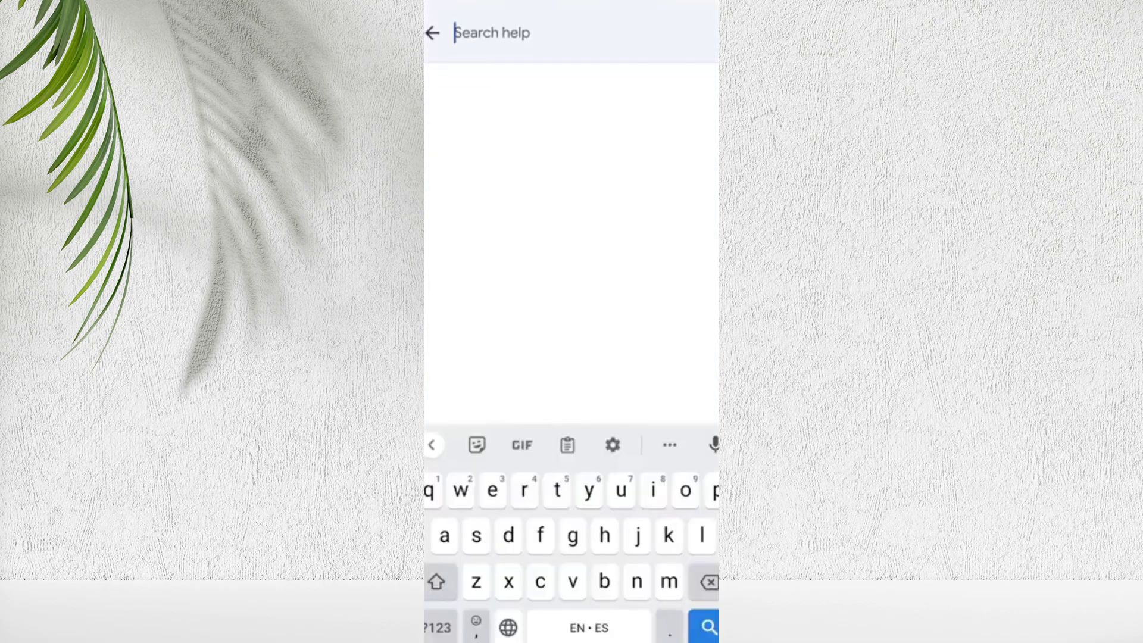
pyautogui.write('hacked gmail Recovery')
pyautogui.click(608, 32)
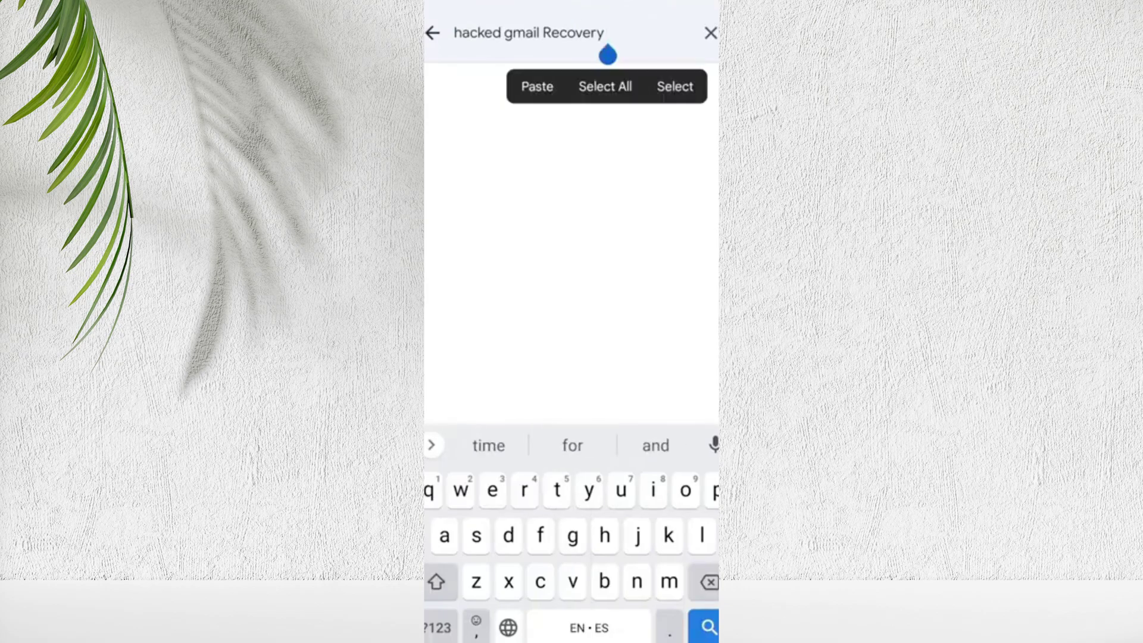
pyautogui.press('Return')
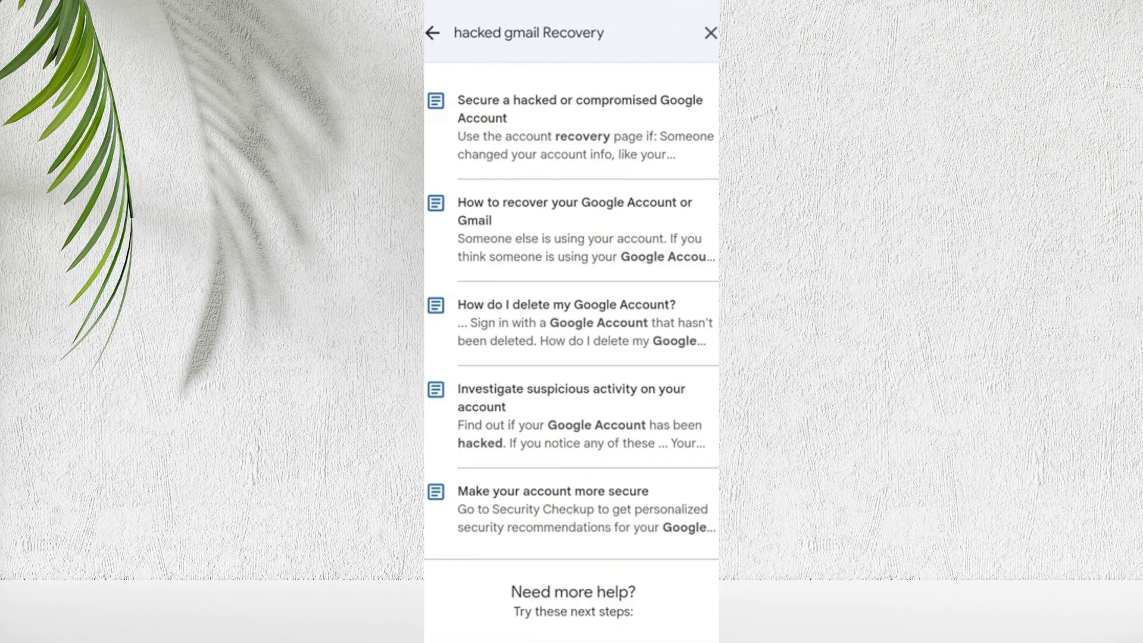
# Open the 'Secure a hacked or compromised Google Account' help article
pyautogui.click(580, 125)
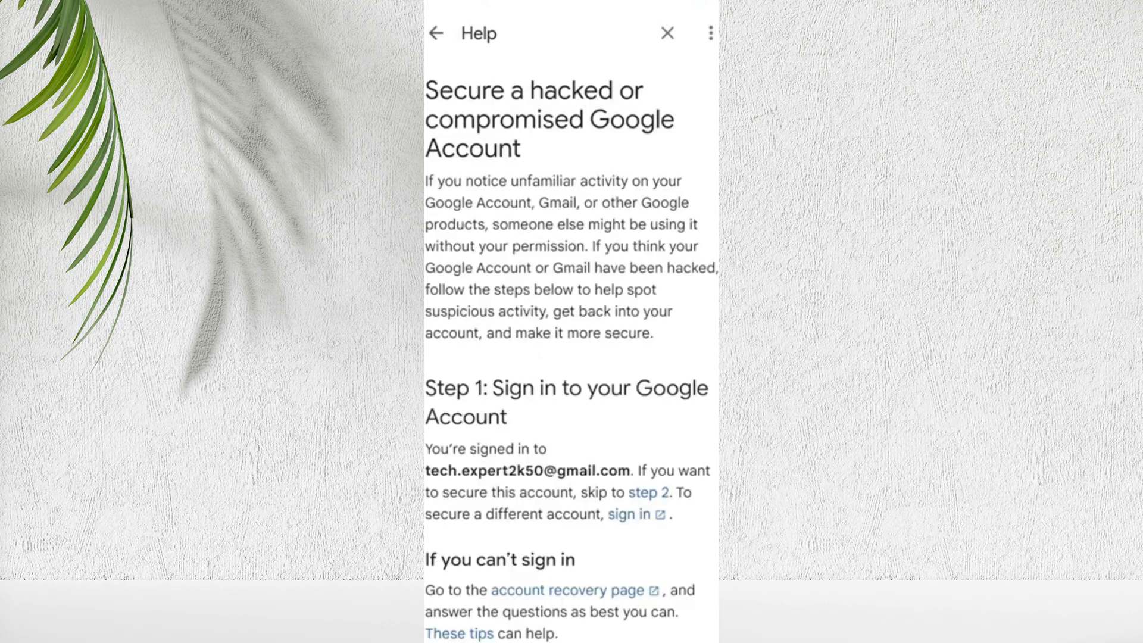
pyautogui.scroll(-5, 572, 357)
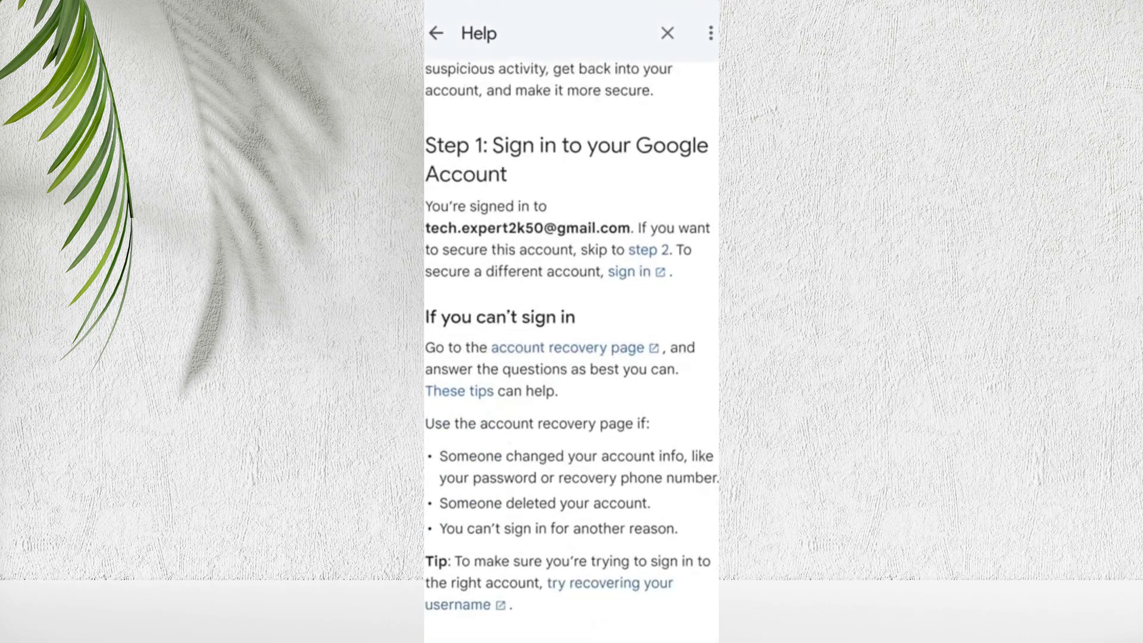
pyautogui.scroll(-4, 572, 357)
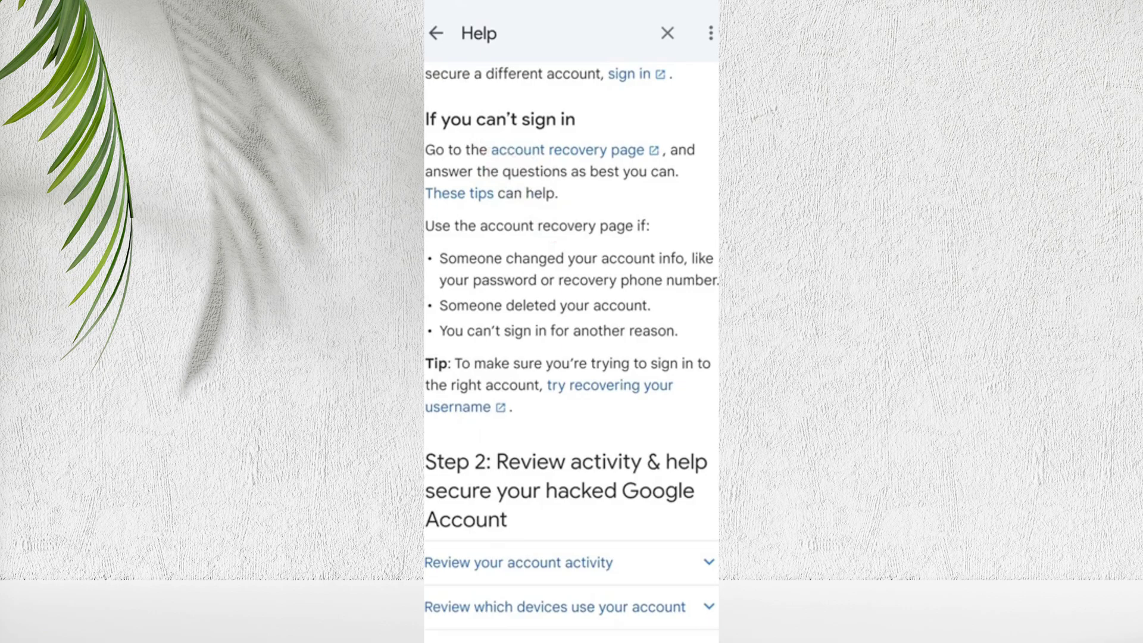
pyautogui.click(569, 150)
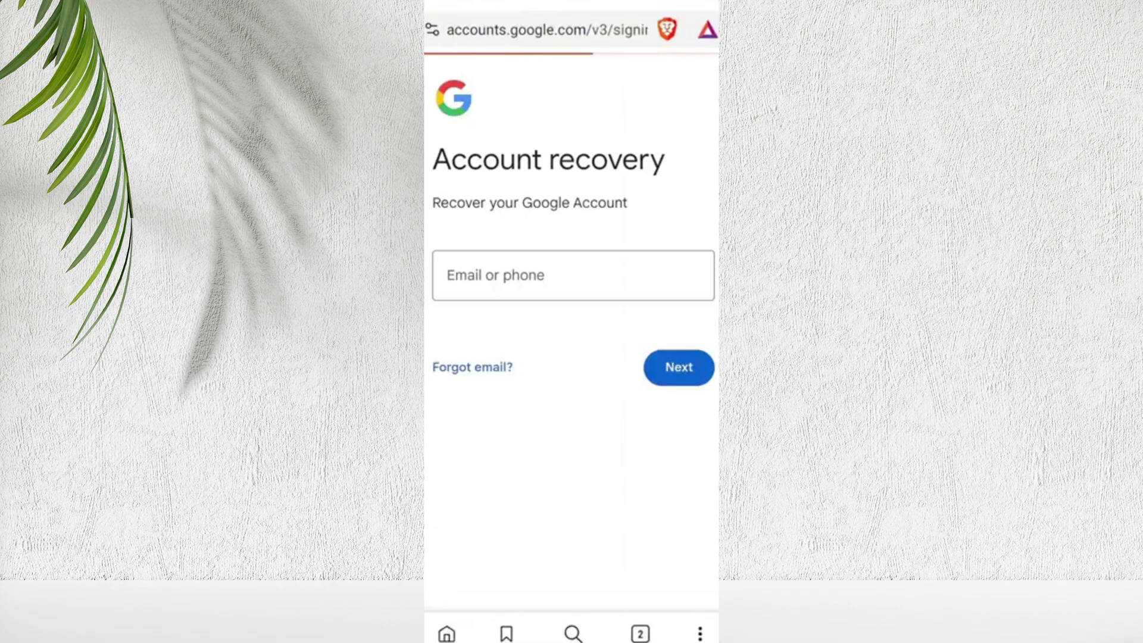
pyautogui.click(573, 276)
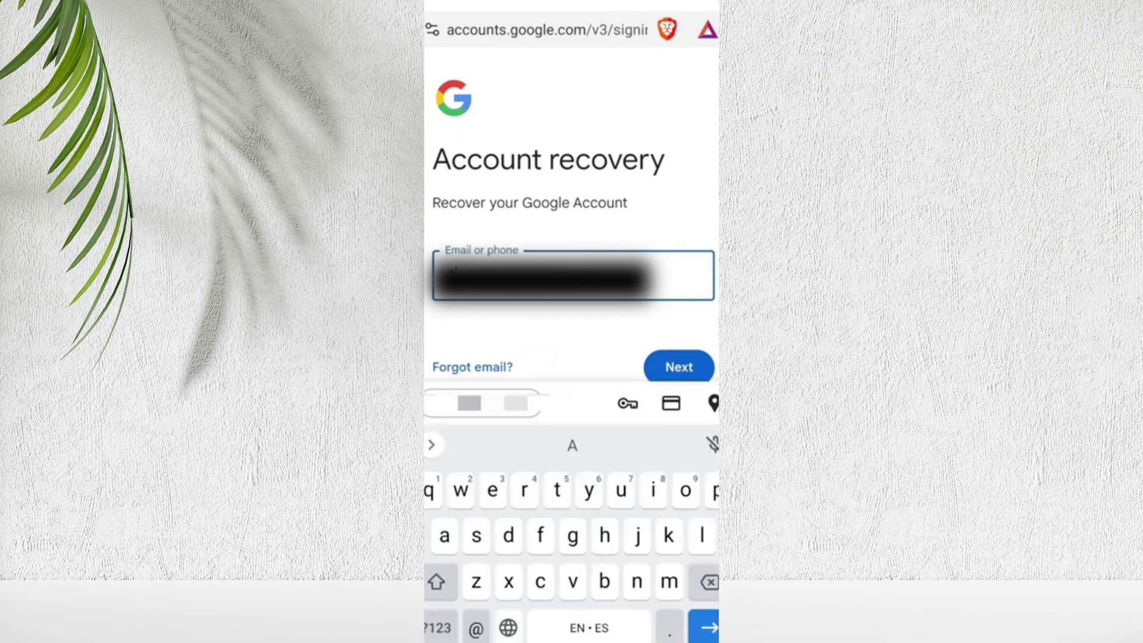
pyautogui.click(689, 382)
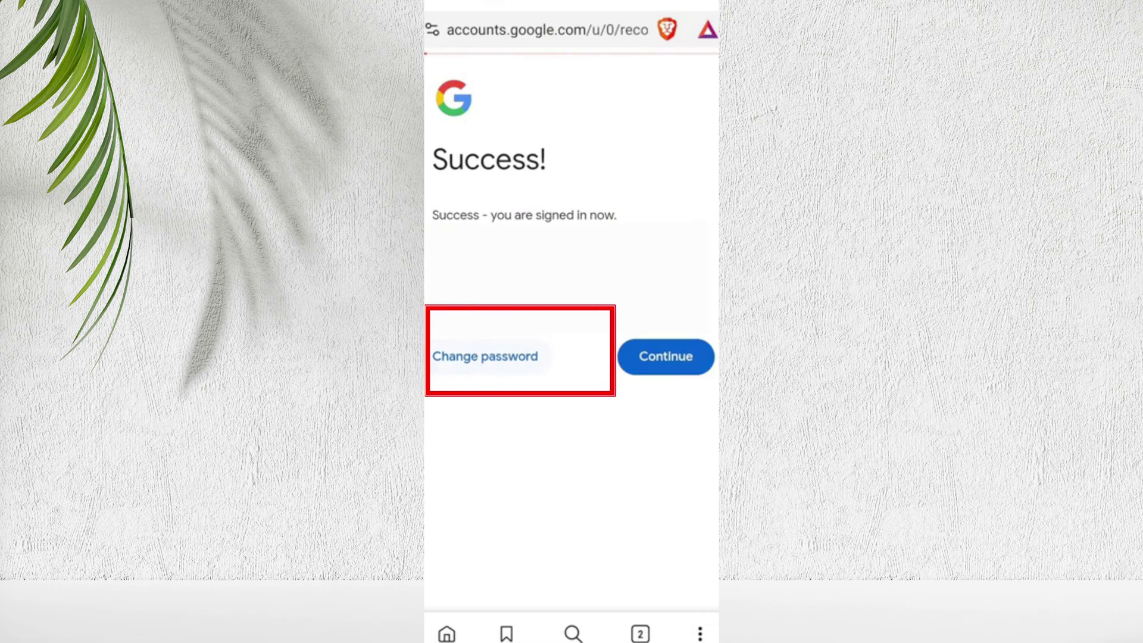
# Enter and confirm a new strong password, then submit the change
pyautogui.click(485, 355)
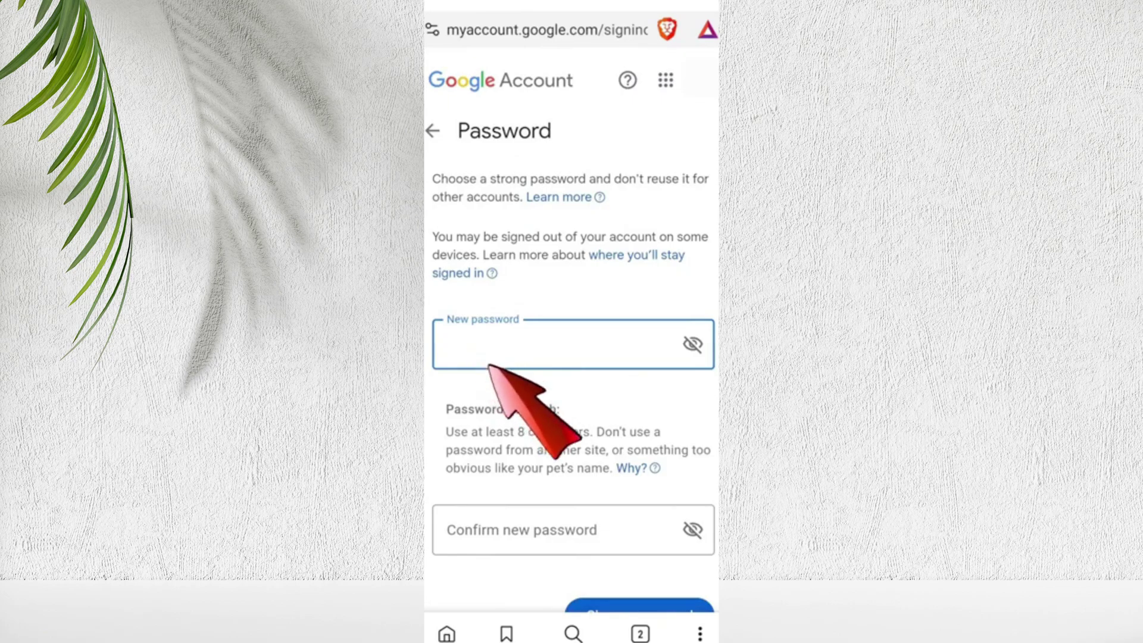
pyautogui.click(522, 529)
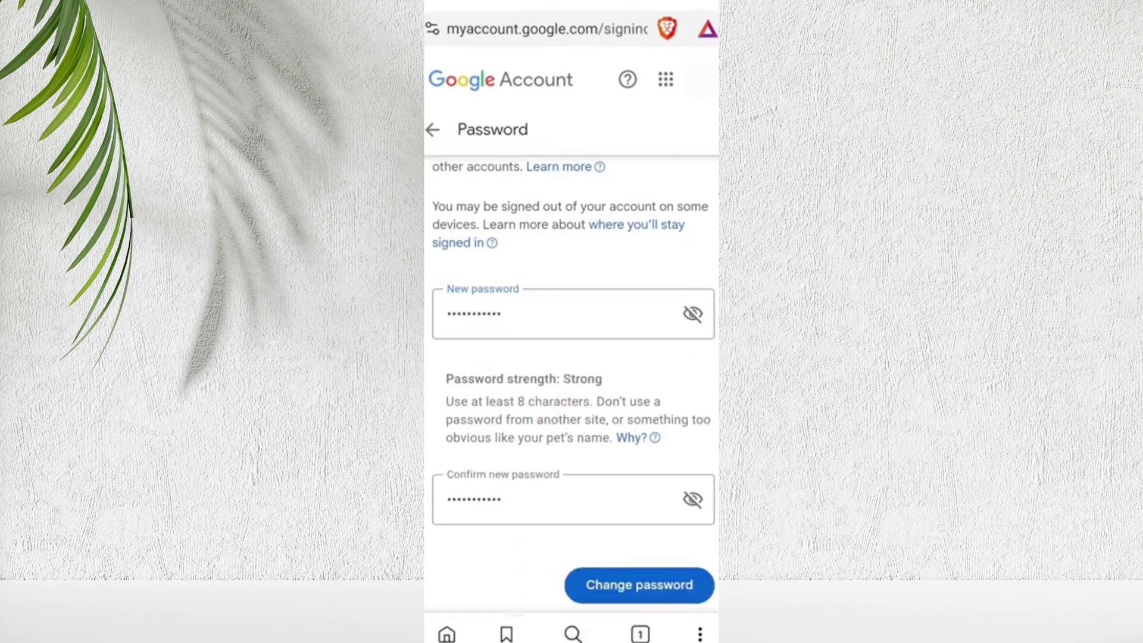
pyautogui.click(640, 586)
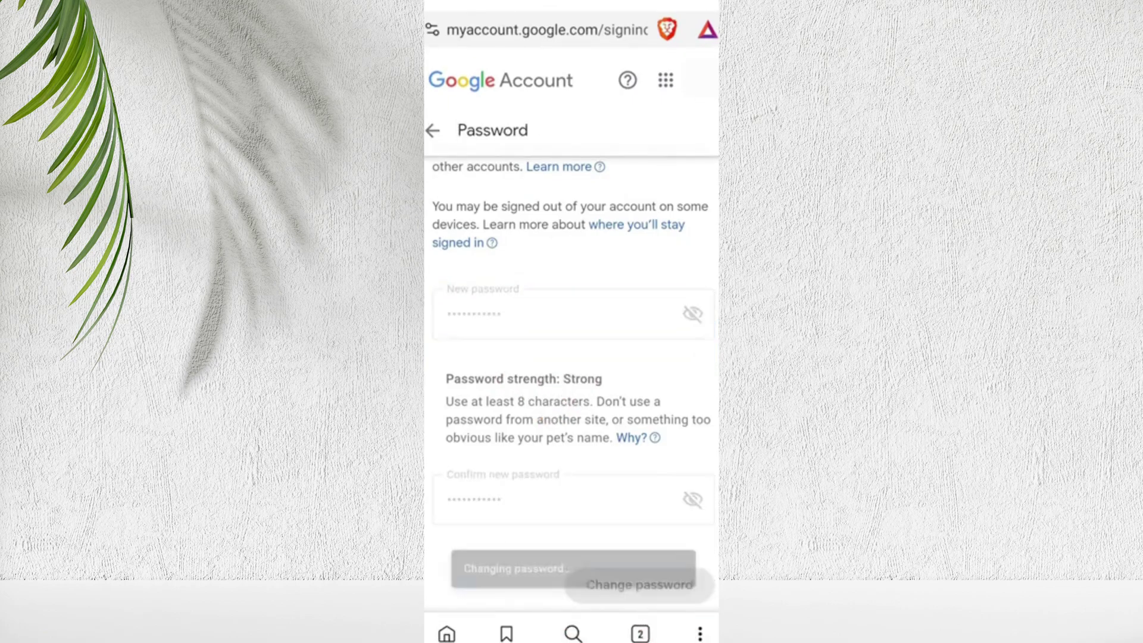